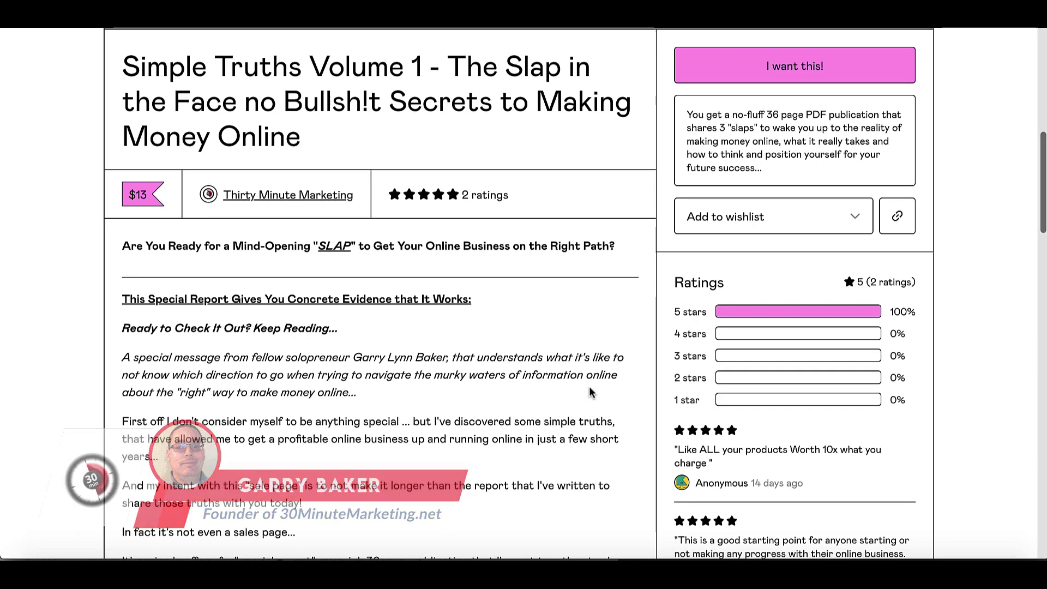
pyautogui.scroll(-2, 584, 388)
pyautogui.scroll(-2, 585, 388)
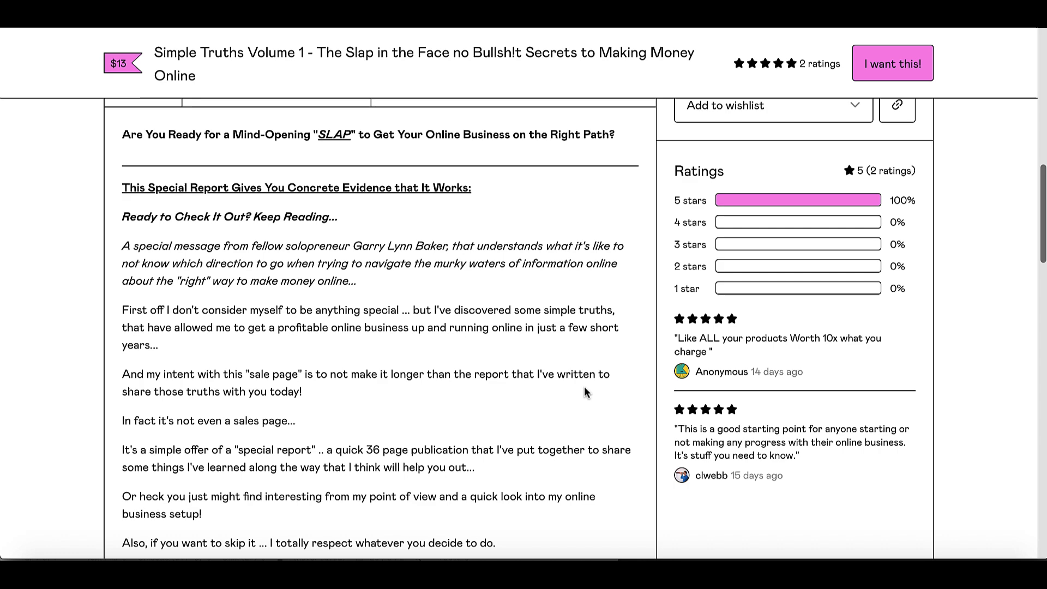
pyautogui.scroll(-1, 584, 389)
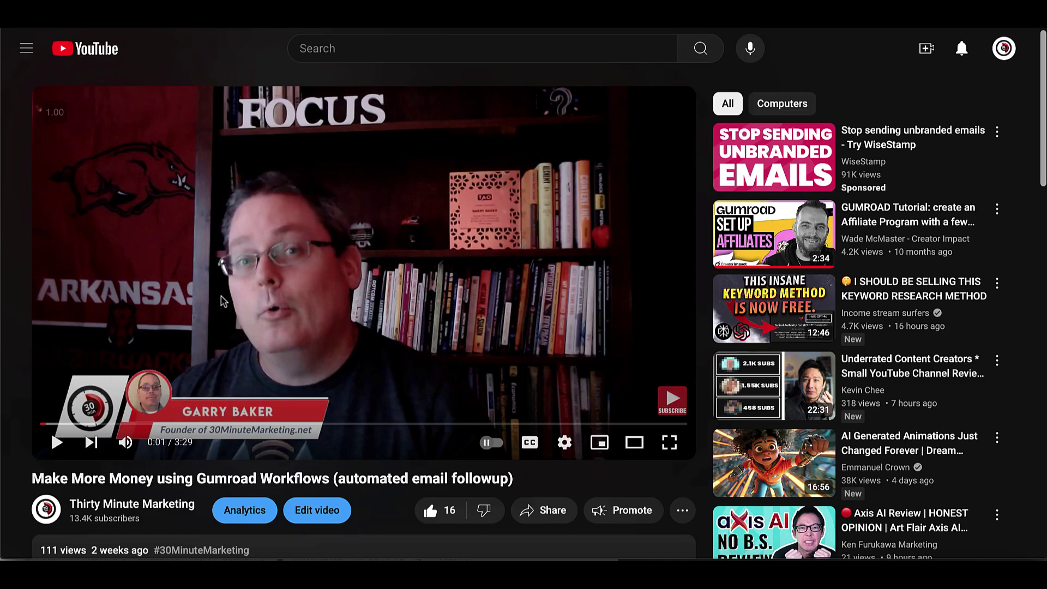
pyautogui.scroll(-2, 390, 411)
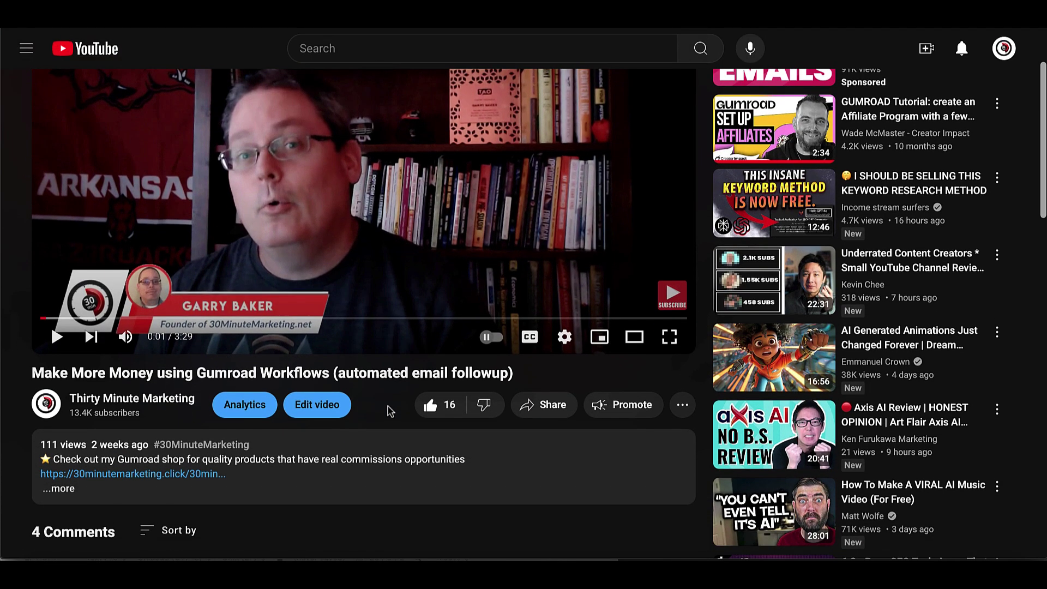
pyautogui.scroll(-1, 389, 410)
pyautogui.scroll(-1, 390, 410)
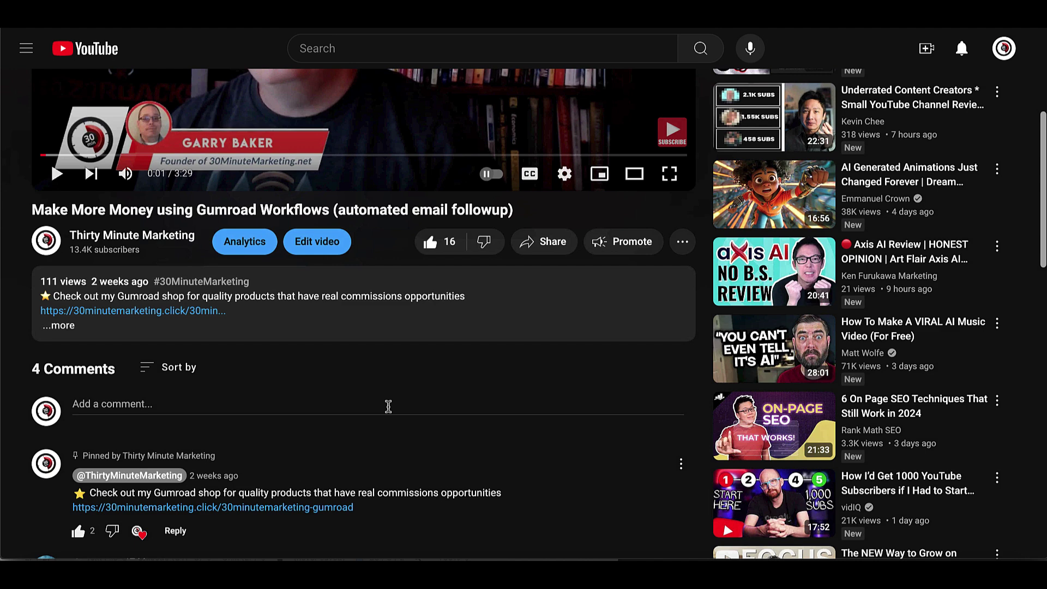
pyautogui.scroll(-1, 388, 407)
pyautogui.scroll(-1, 388, 408)
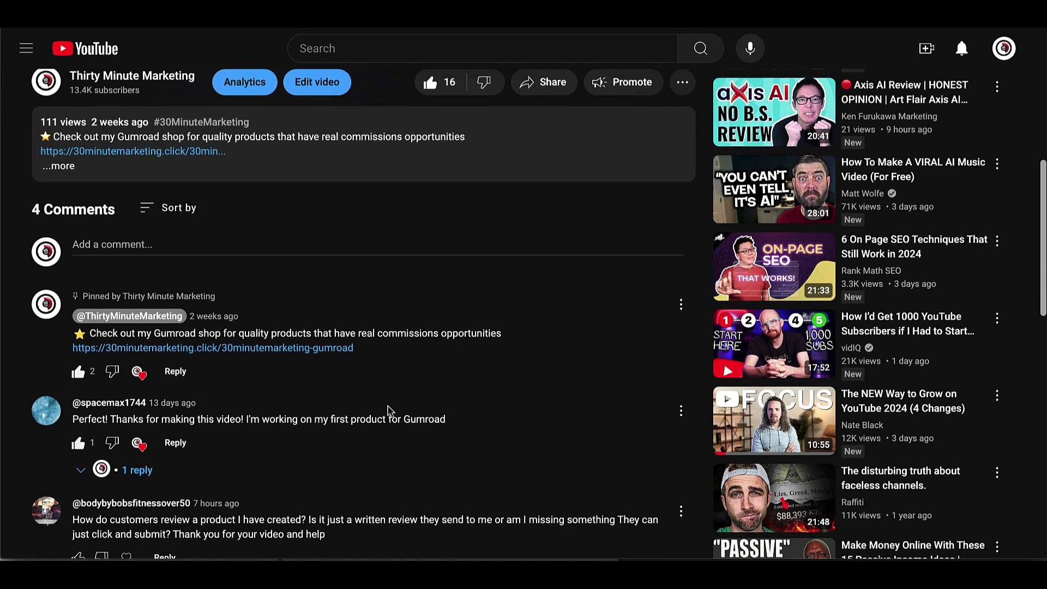
pyautogui.scroll(-1, 389, 411)
pyautogui.scroll(-1, 388, 409)
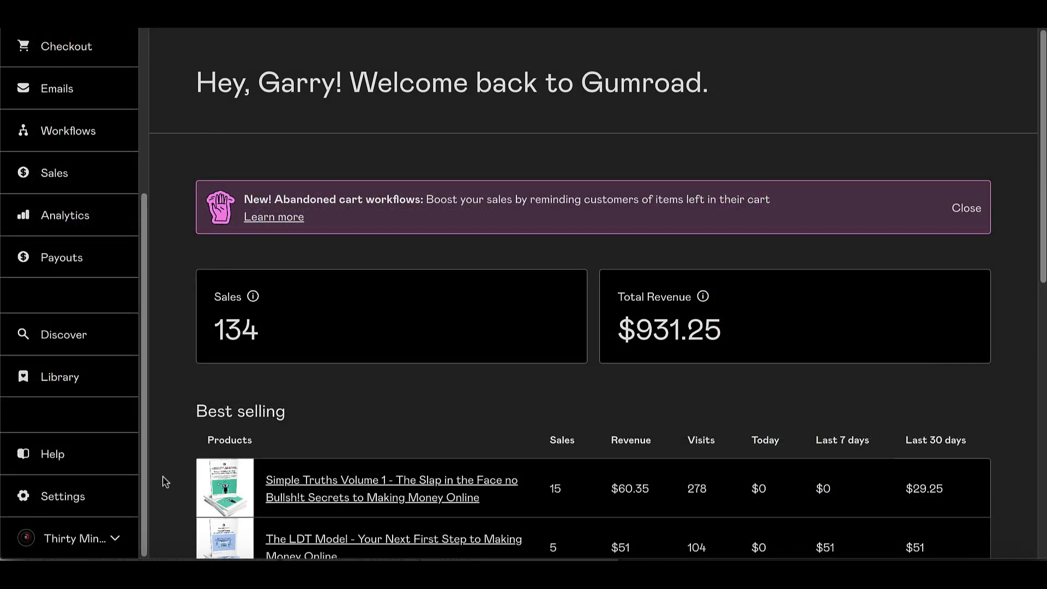
# Step: Search Help for 'reviews' and read the 'Product ratings and reviews' article
pyautogui.click(53, 460)
pyautogui.write('reviews')
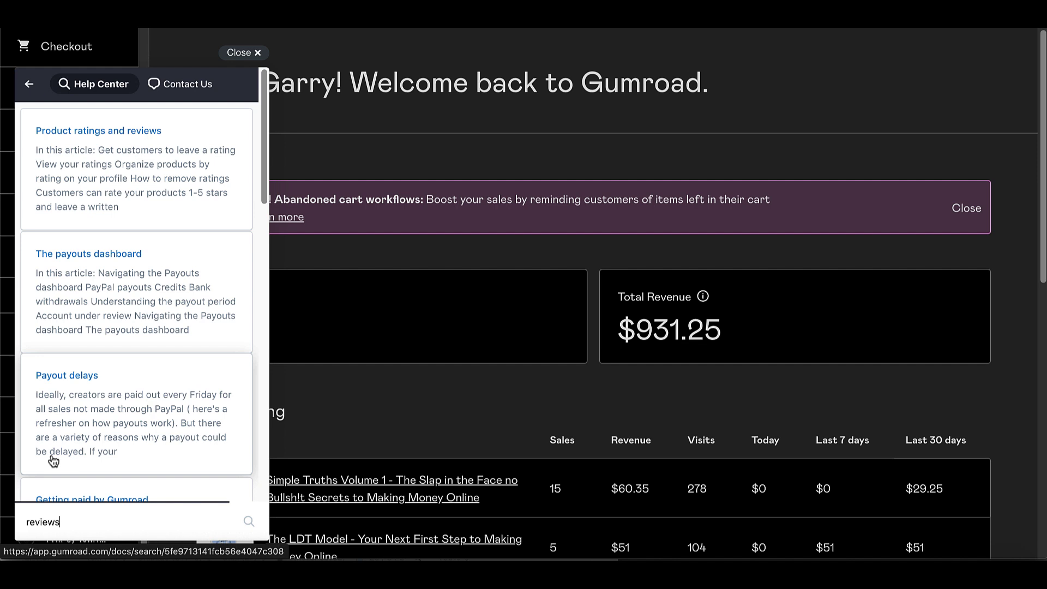
pyautogui.doubleClick(54, 523)
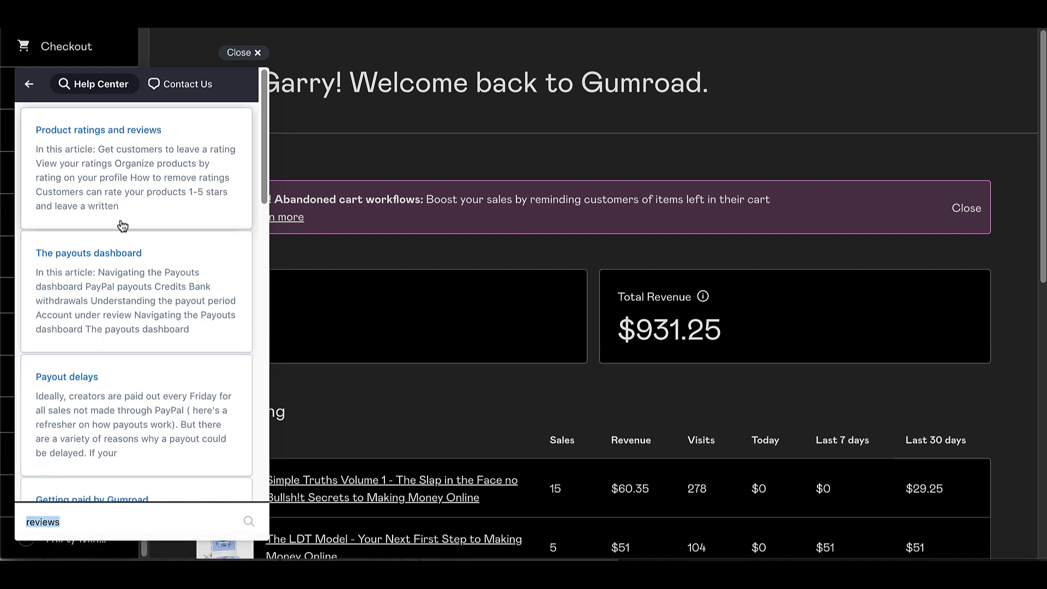
pyautogui.click(124, 176)
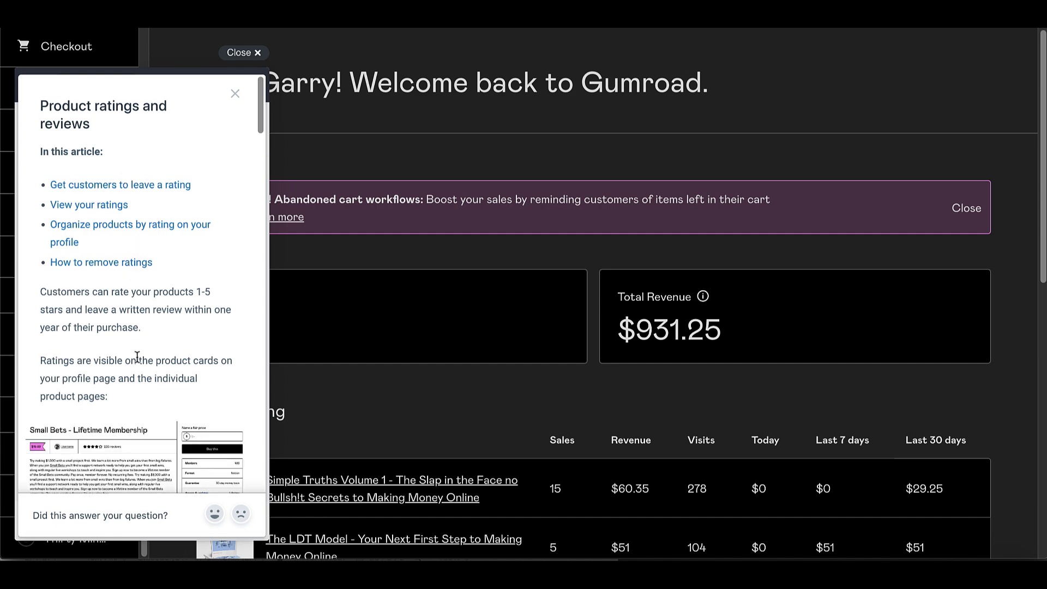
pyautogui.scroll(-5, 131, 270)
pyautogui.scroll(-2, 137, 364)
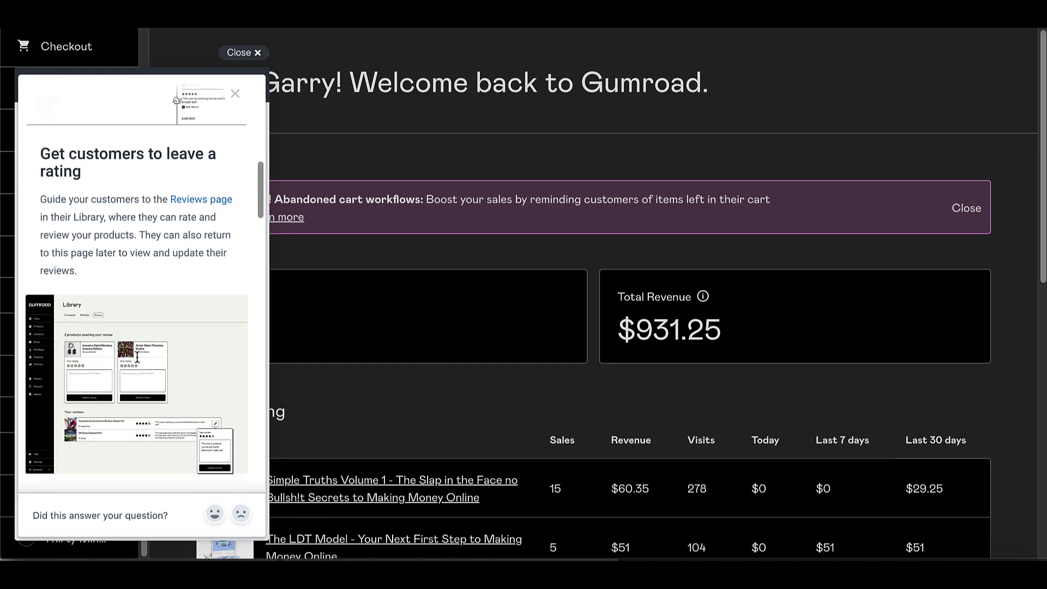
pyautogui.scroll(-2, 138, 363)
pyautogui.scroll(-3, 137, 364)
pyautogui.scroll(-3, 138, 362)
pyautogui.scroll(-2, 137, 358)
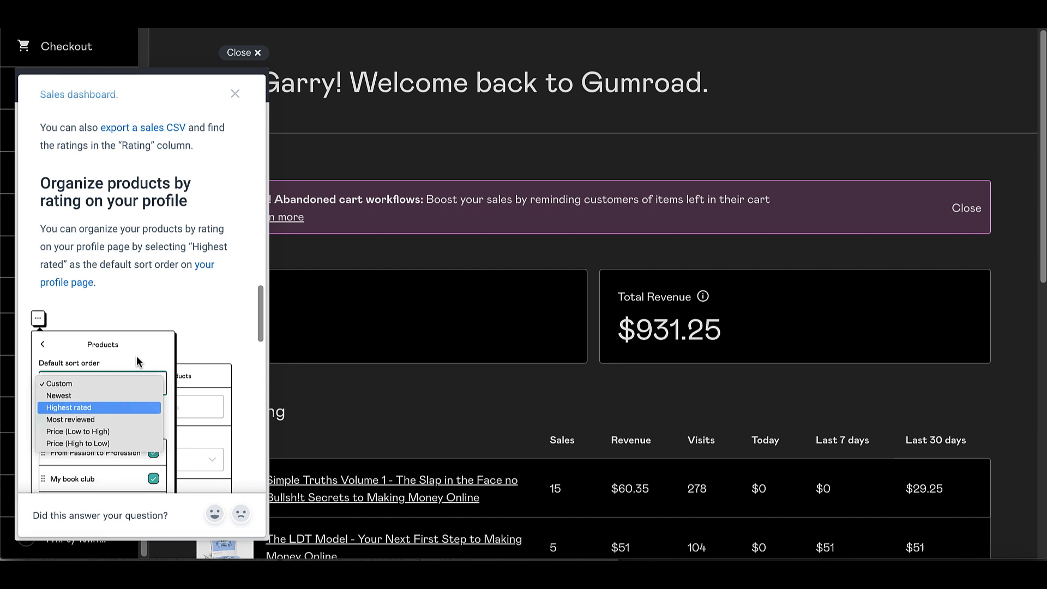
pyautogui.scroll(-3, 136, 358)
pyautogui.scroll(-2, 137, 358)
pyautogui.scroll(-1, 136, 358)
pyautogui.scroll(-2, 137, 357)
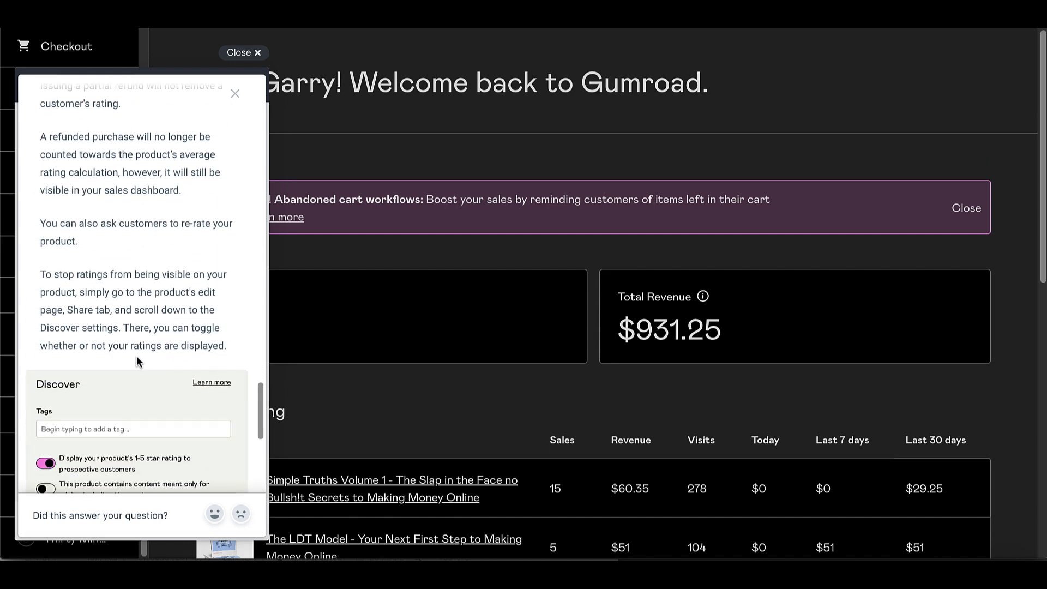
pyautogui.scroll(-2, 137, 356)
pyautogui.scroll(-3, 137, 356)
pyautogui.scroll(3, 137, 356)
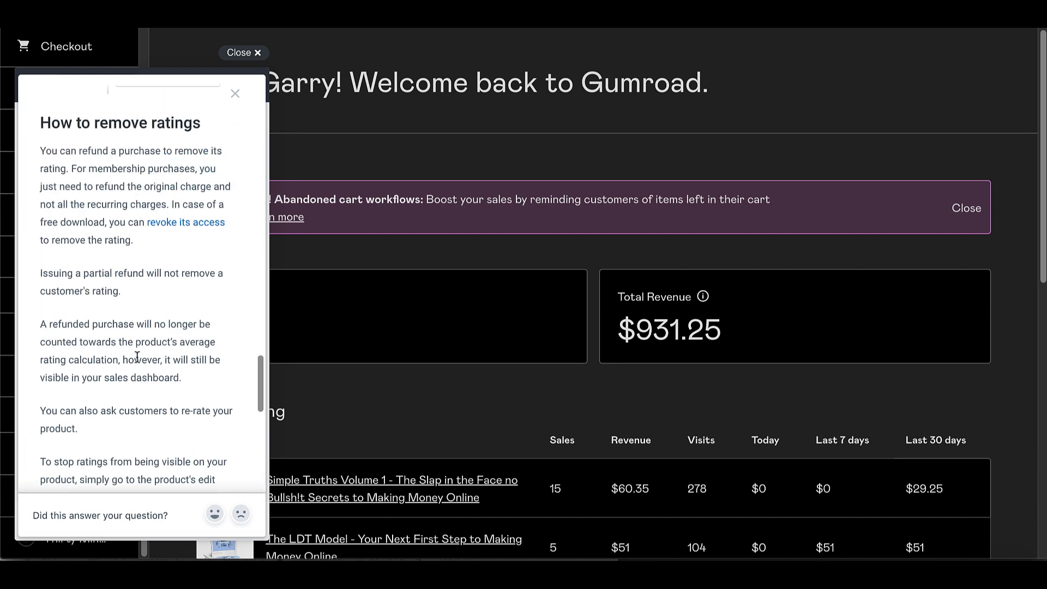
pyautogui.scroll(3, 137, 356)
pyautogui.scroll(2, 136, 356)
pyautogui.scroll(3, 137, 357)
pyautogui.scroll(5, 137, 358)
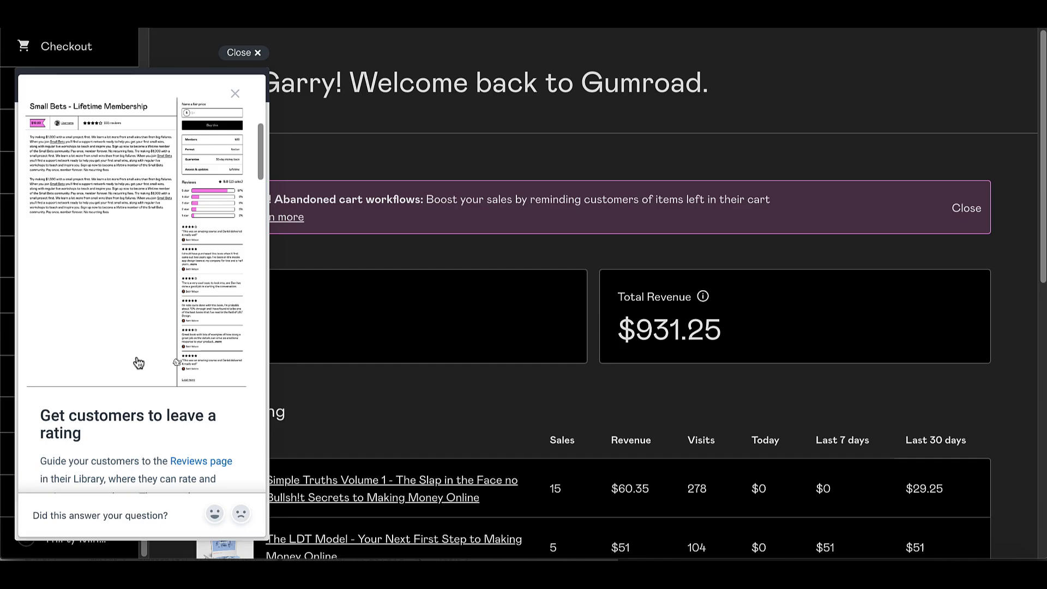
pyautogui.scroll(4, 137, 357)
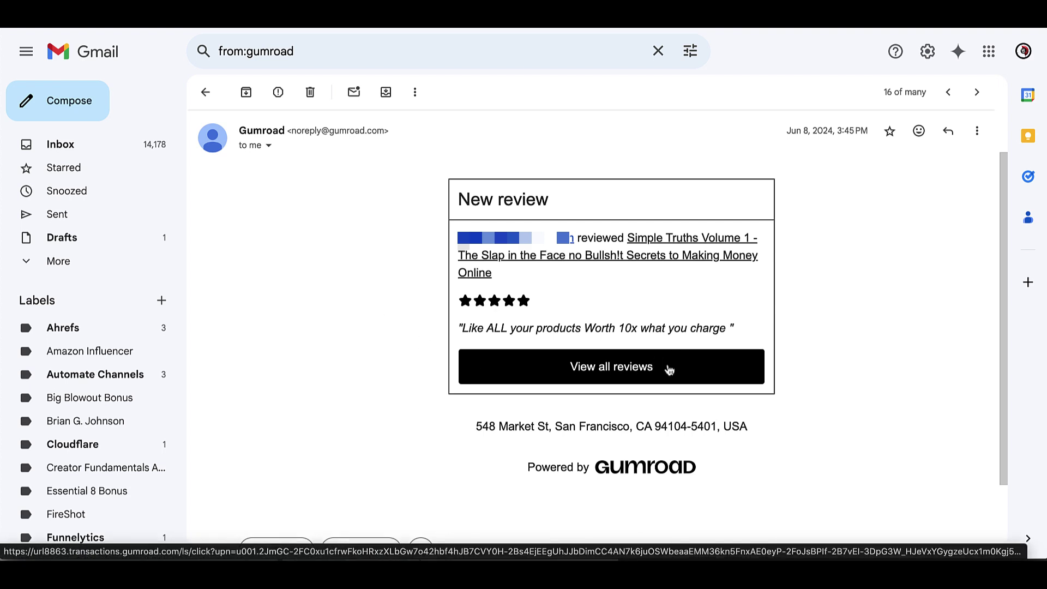
# Step: Follow the New review email's 'View all reviews' button through to Gumroad
pyautogui.click(668, 370)
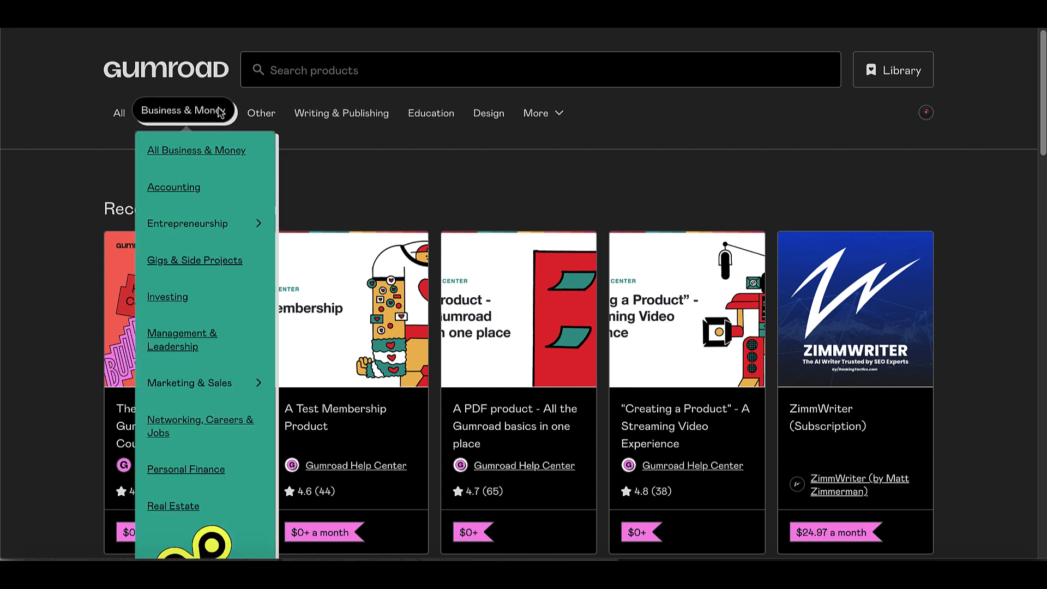
pyautogui.moveTo(540, 111)
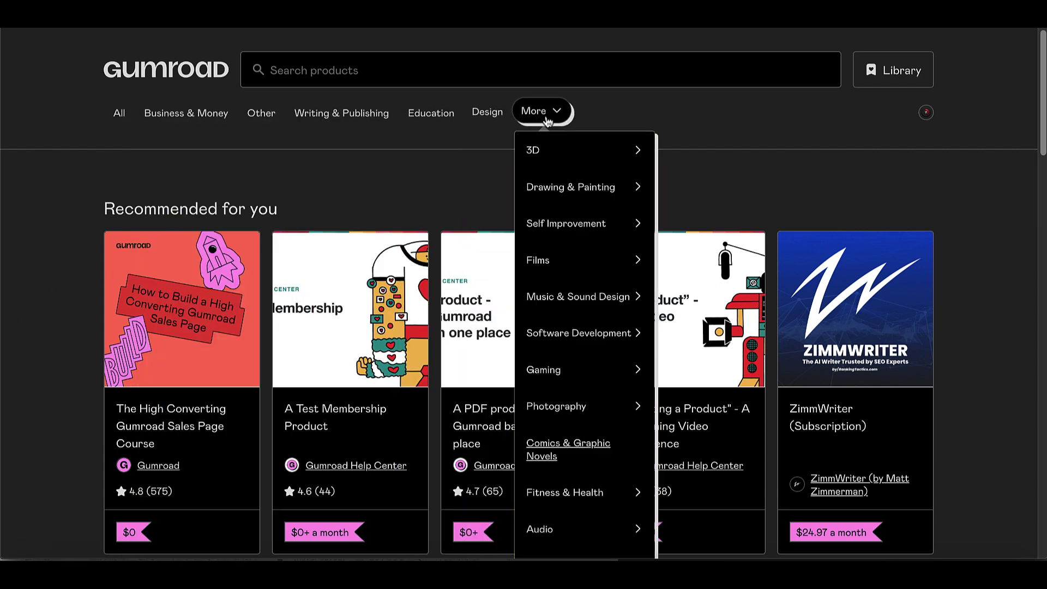
# Step: From the Library, with the help panel closed, open 'A Product With Workflows'
pyautogui.click(881, 81)
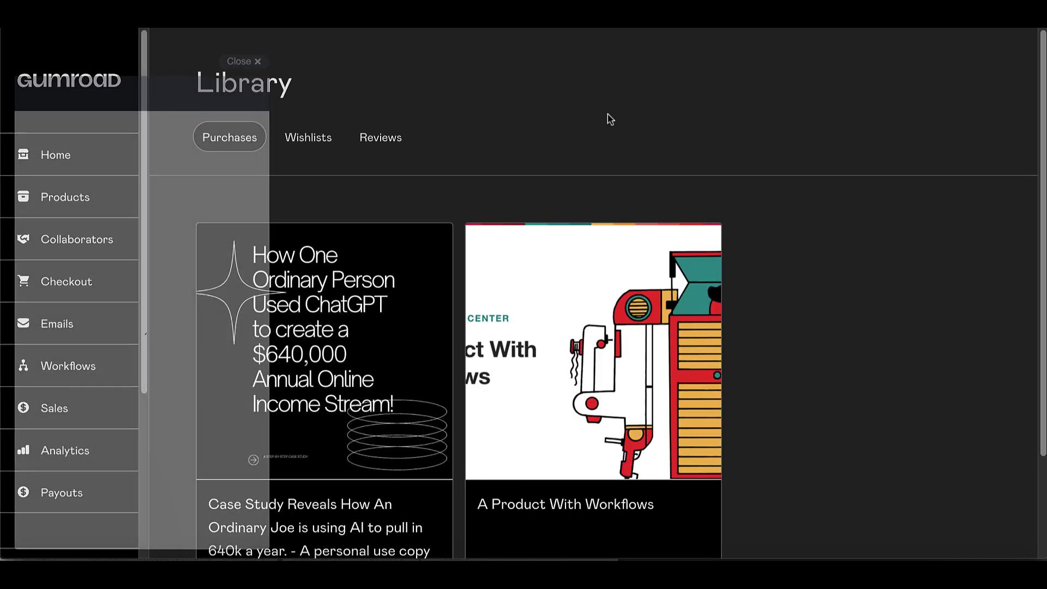
pyautogui.click(239, 51)
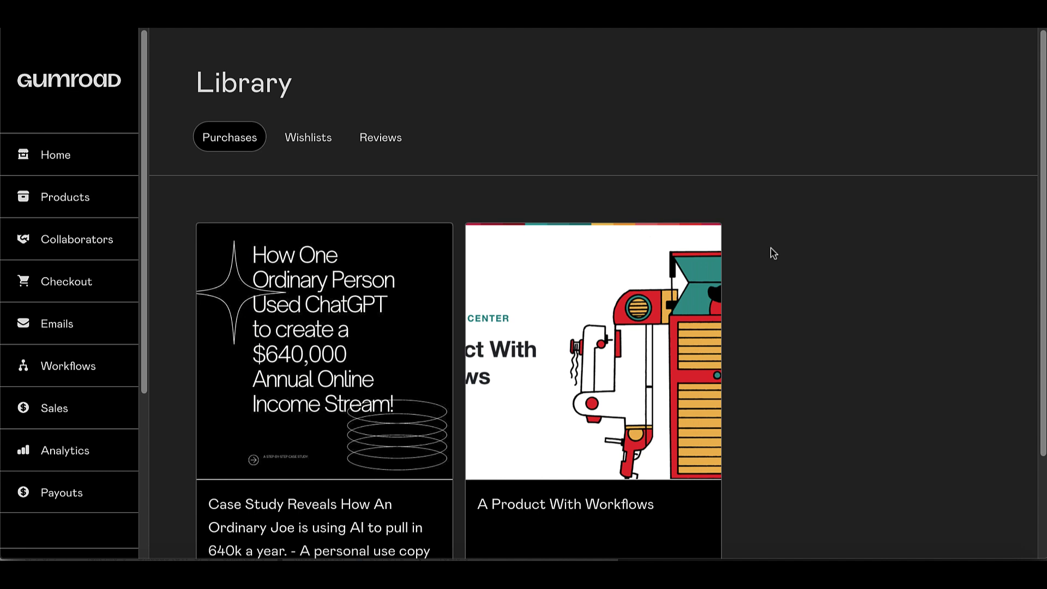
pyautogui.scroll(-1, 753, 295)
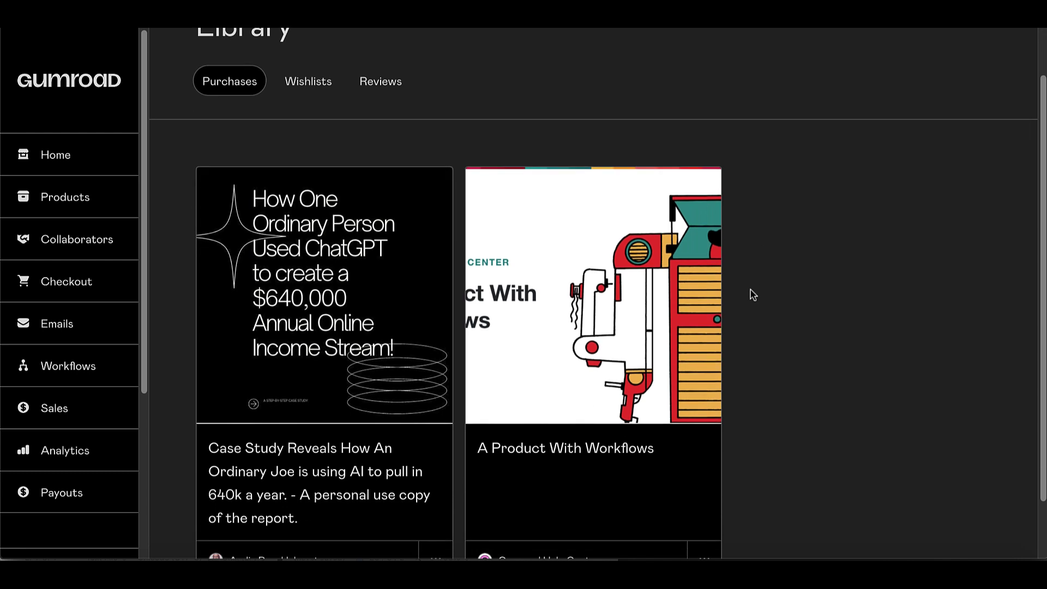
pyautogui.scroll(1, 752, 295)
pyautogui.scroll(-1, 753, 294)
pyautogui.scroll(-1, 753, 295)
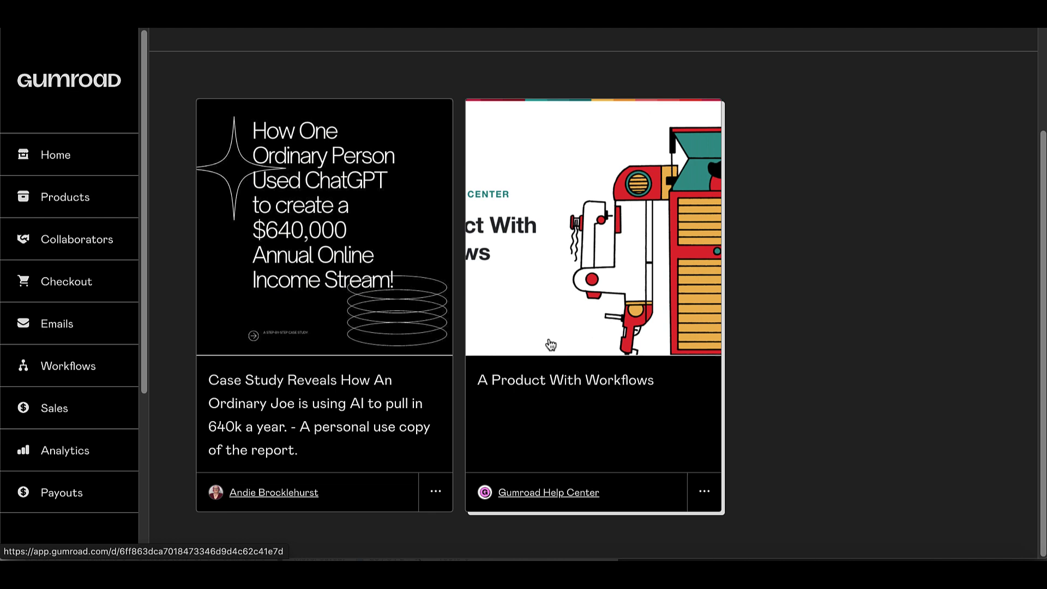
pyautogui.click(549, 344)
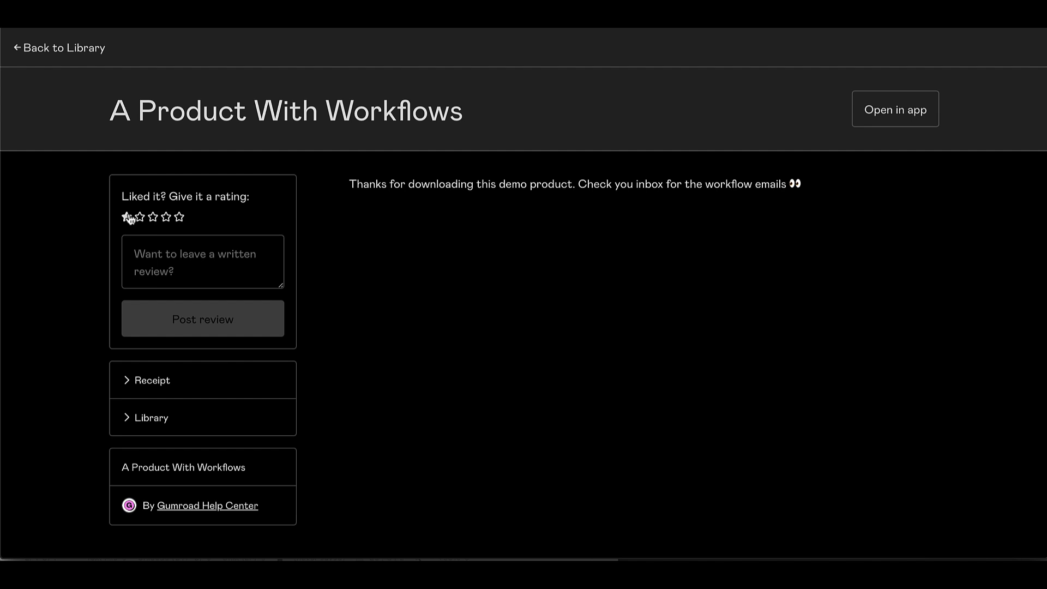
# Step: Give 'A Product With Workflows' five stars with the review 'Great product! Thanks for the help'
pyautogui.click(180, 220)
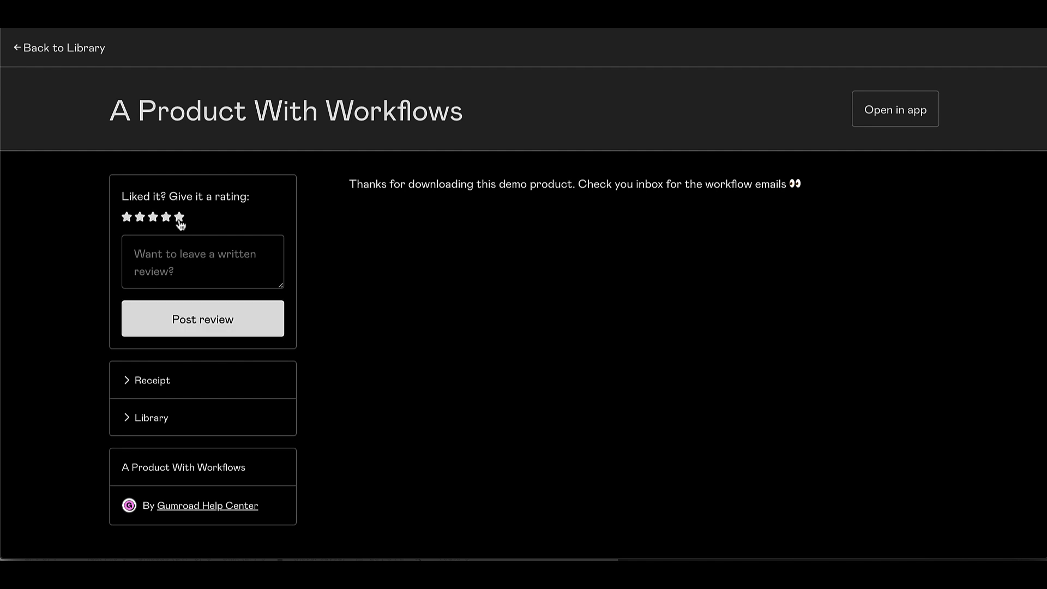
pyautogui.click(163, 258)
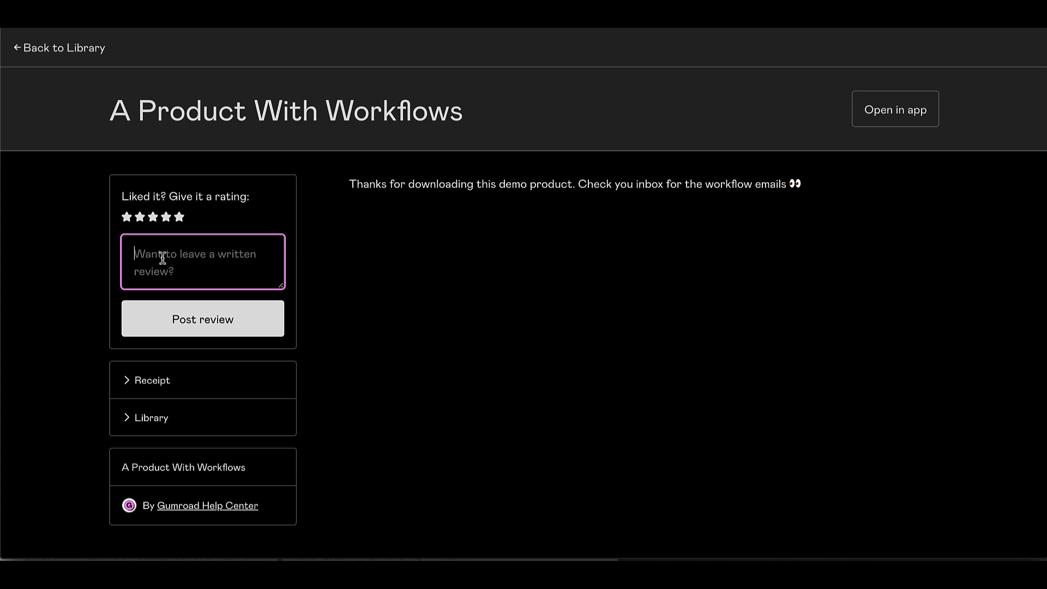
pyautogui.write('Grea')
pyautogui.write('t product! THan')
pyautogui.press('BackSpace')
pyautogui.press('BackSpace')
pyautogui.press('BackSpace')
pyautogui.write('hanks for the help...')
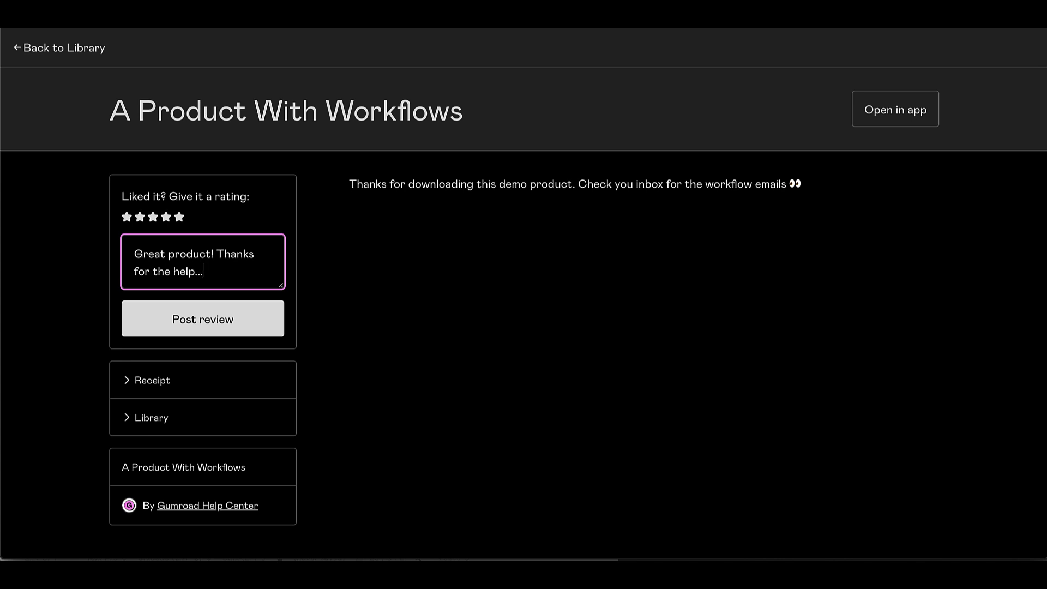
pyautogui.click(168, 320)
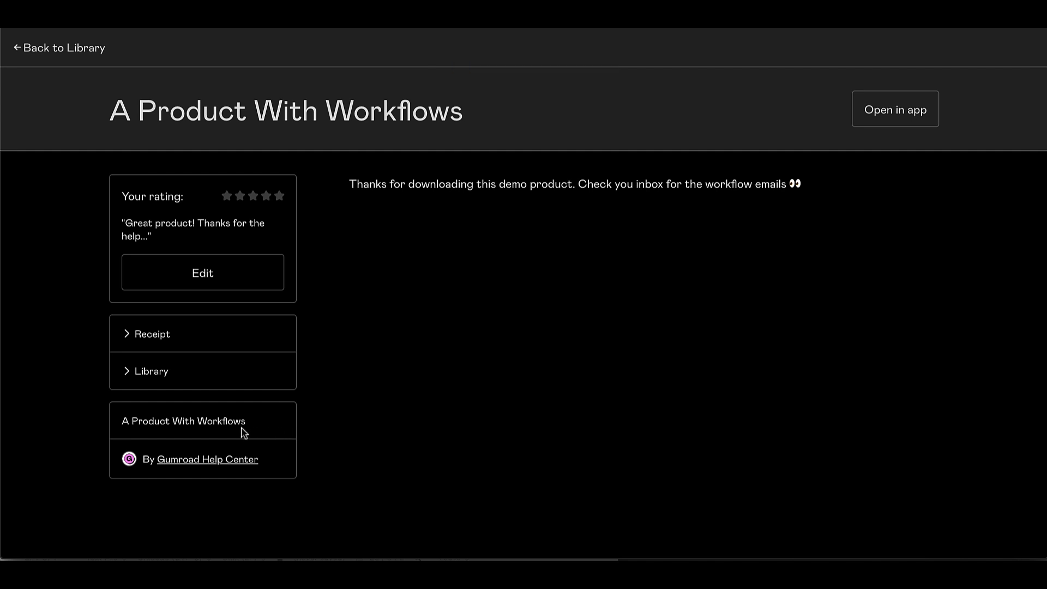
pyautogui.tripleClick(146, 420)
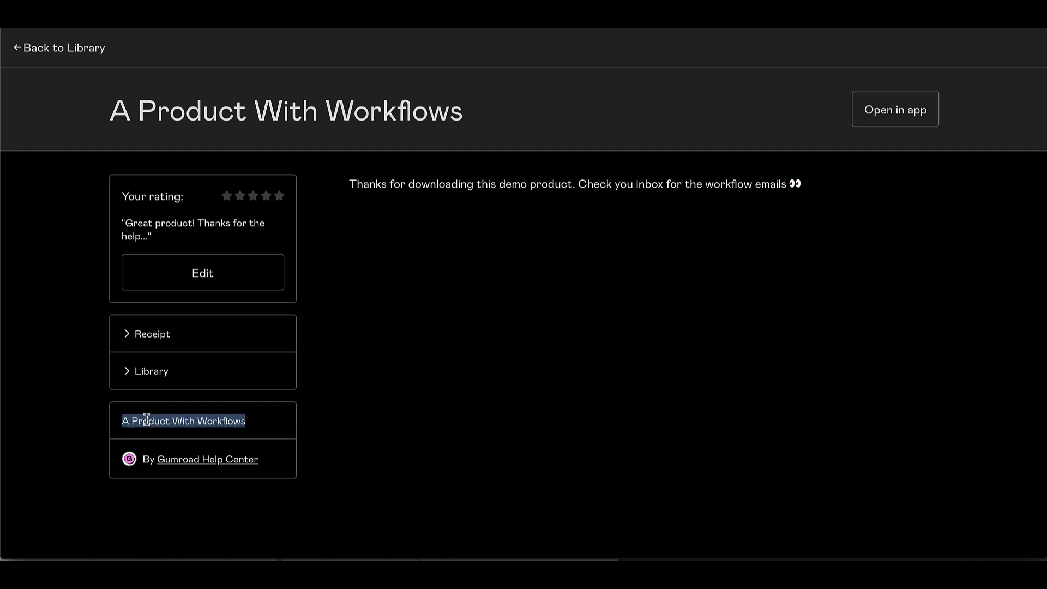
# Step: Open 'A Product With Workflows' from the Help Center creator profile and find the new review
pyautogui.click(256, 422)
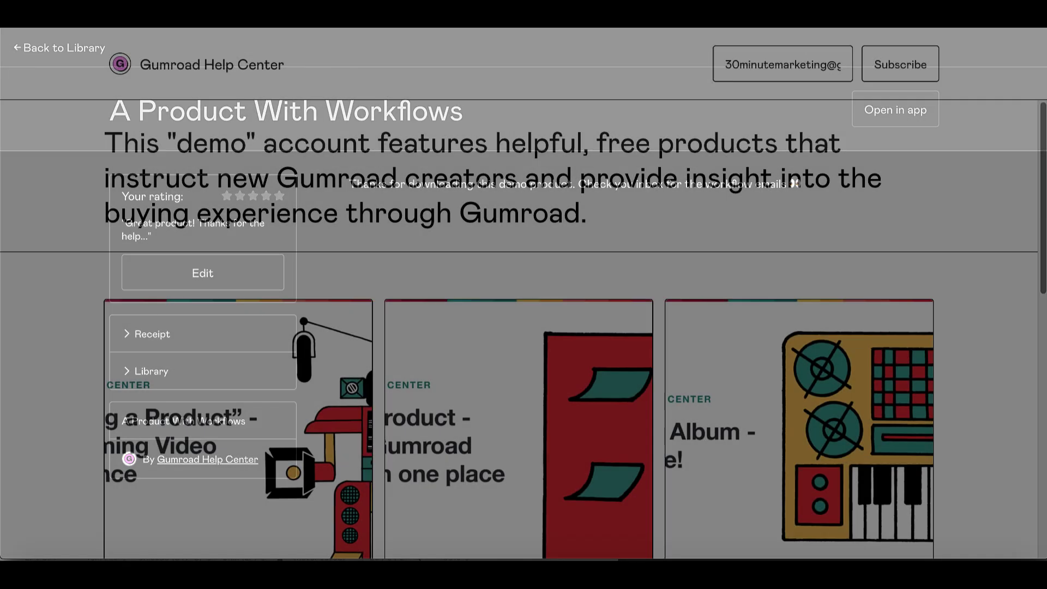
pyautogui.scroll(-3, 91, 334)
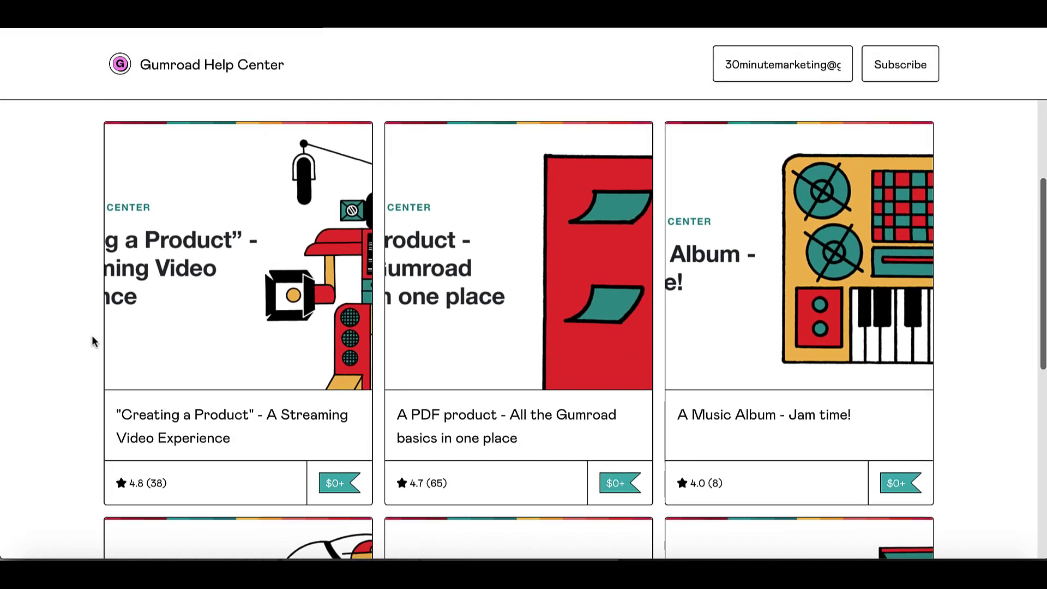
pyautogui.scroll(-2, 93, 339)
pyautogui.scroll(-2, 92, 344)
pyautogui.scroll(-2, 94, 344)
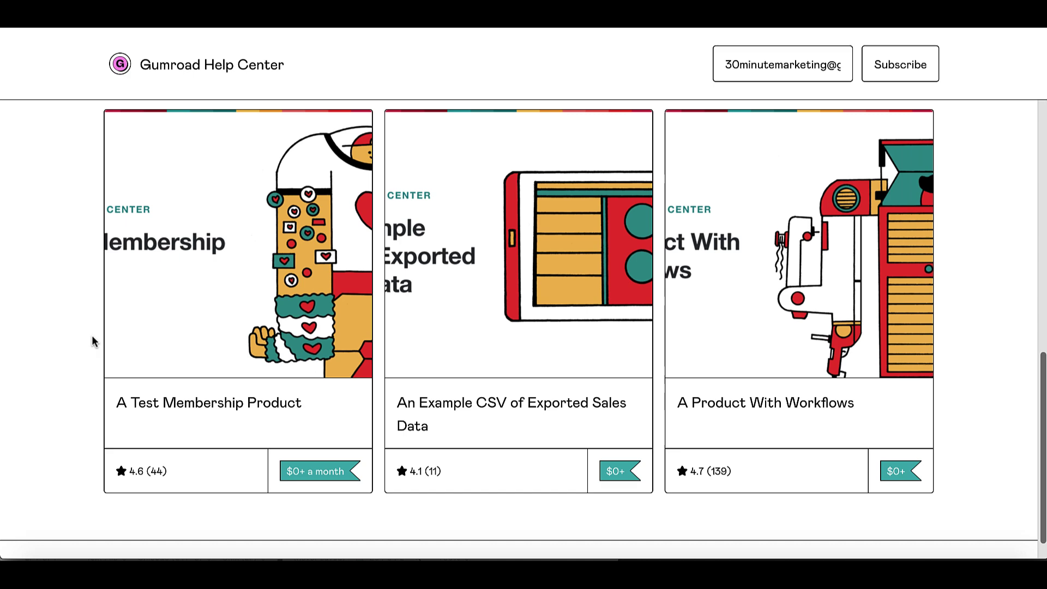
pyautogui.click(744, 364)
pyautogui.scroll(-1, 989, 362)
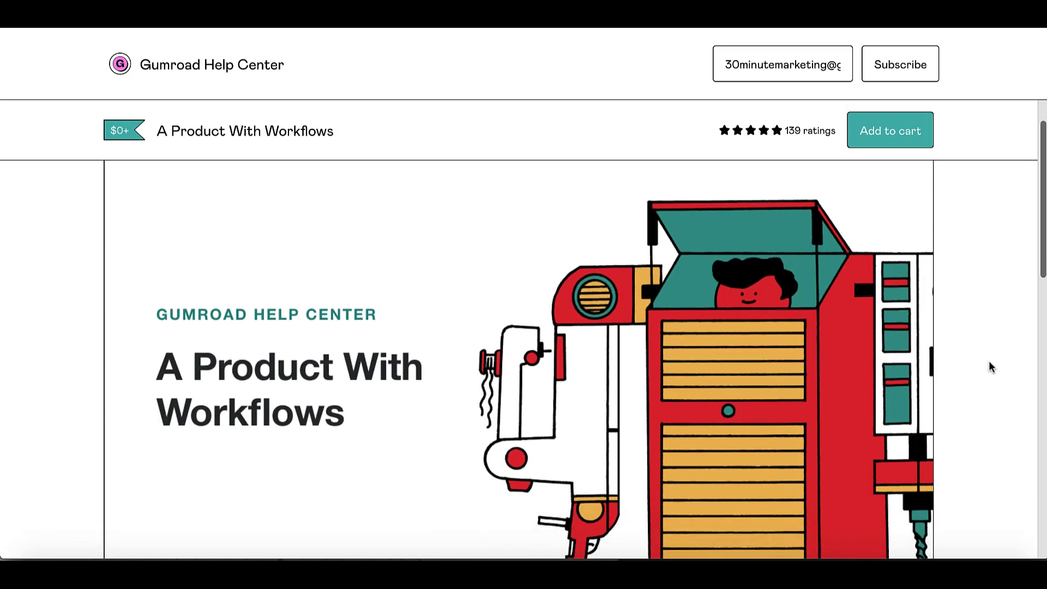
pyautogui.scroll(-2, 989, 362)
pyautogui.scroll(-2, 989, 361)
pyautogui.scroll(-2, 990, 367)
pyautogui.scroll(-2, 991, 366)
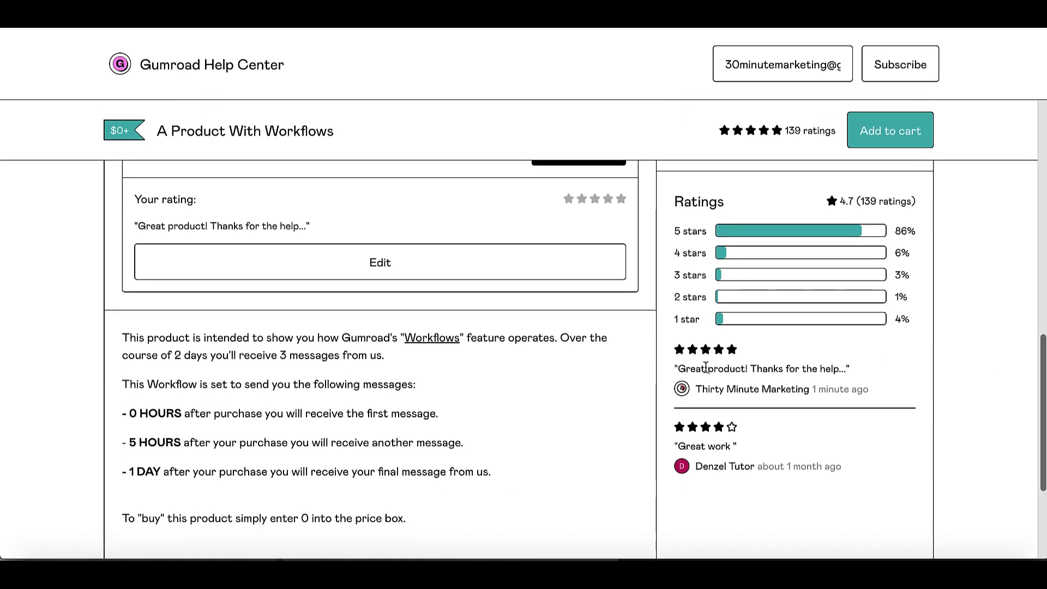
pyautogui.tripleClick(705, 370)
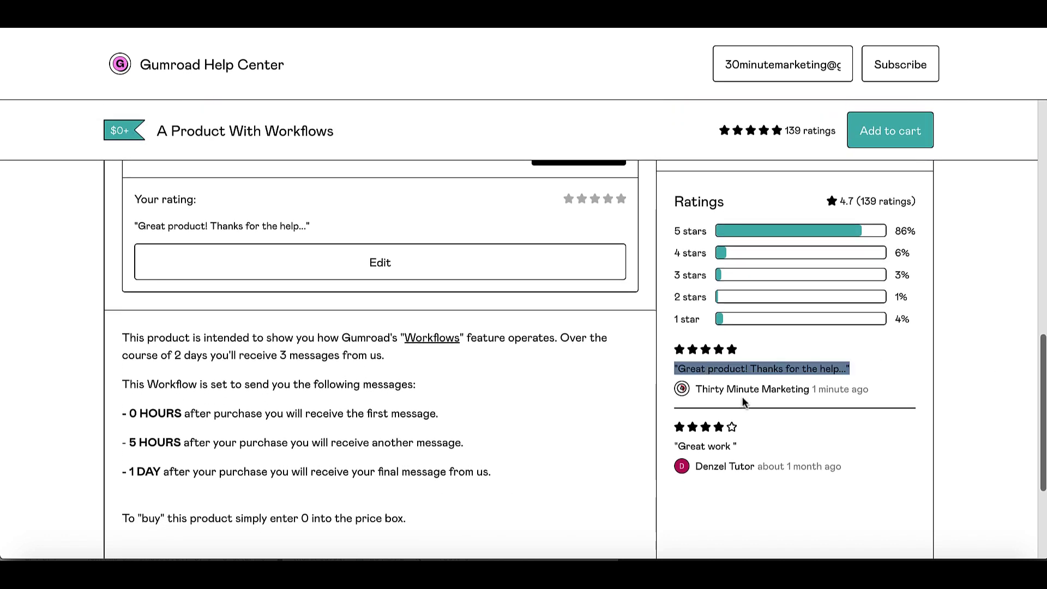
pyautogui.click(879, 366)
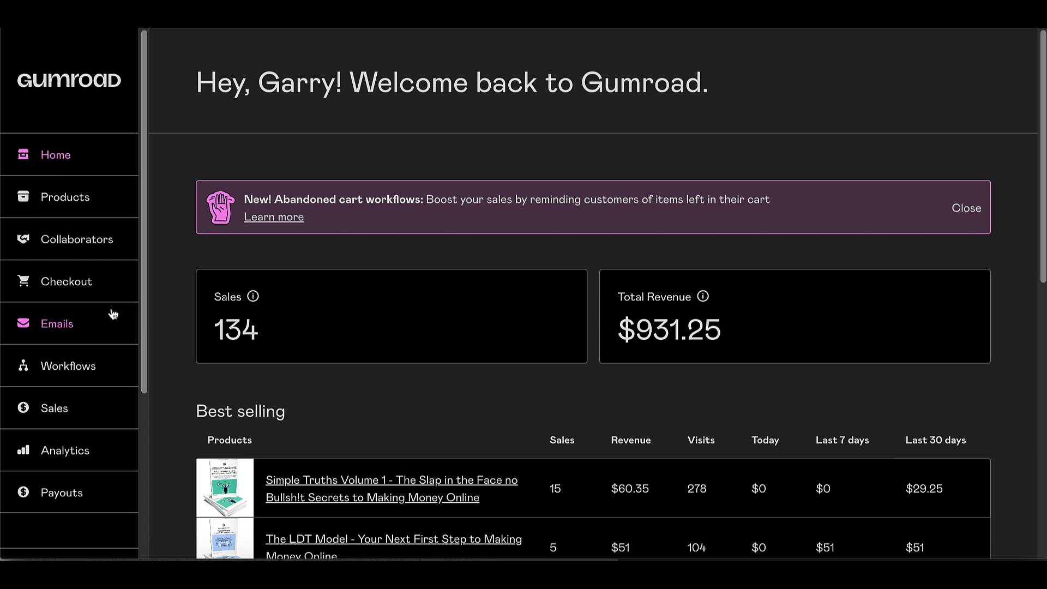
pyautogui.scroll(-3, 96, 324)
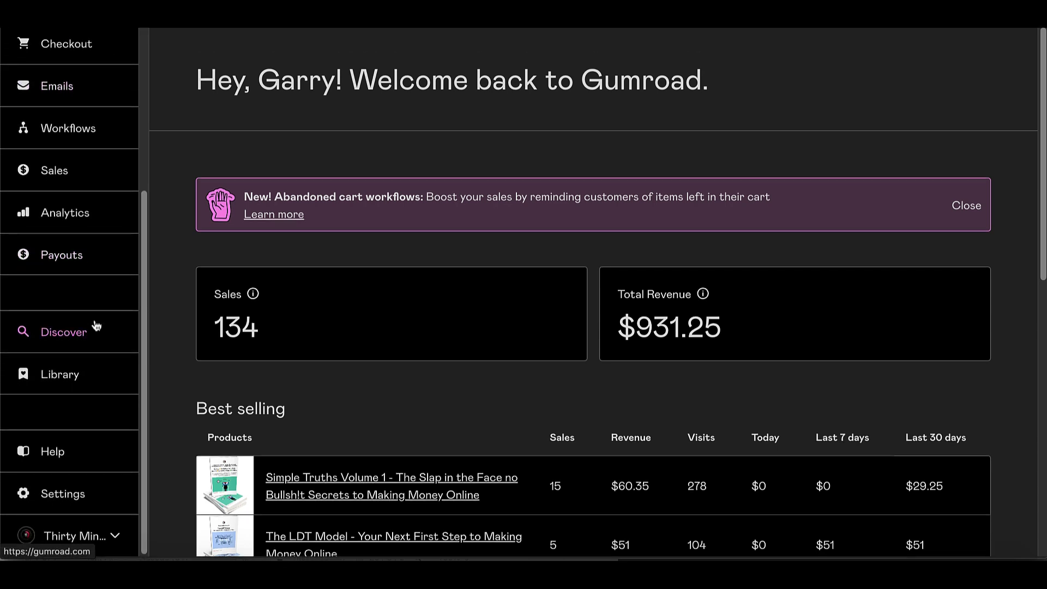
# Step: Reopen the 'Product ratings and reviews' help article from the dashboard sidebar
pyautogui.click(64, 456)
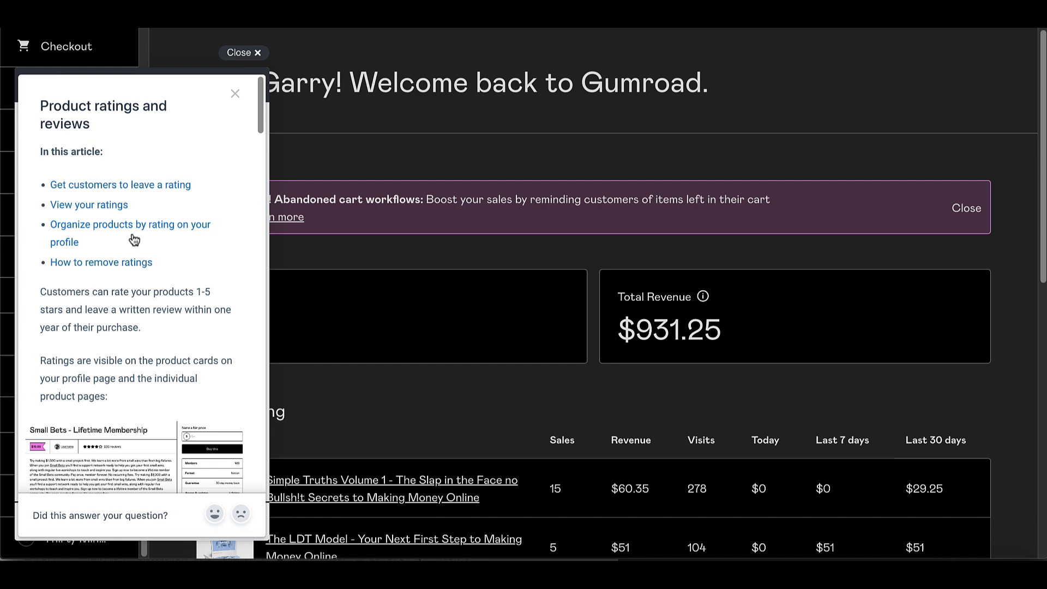
pyautogui.scroll(-2, 122, 390)
pyautogui.scroll(-2, 121, 392)
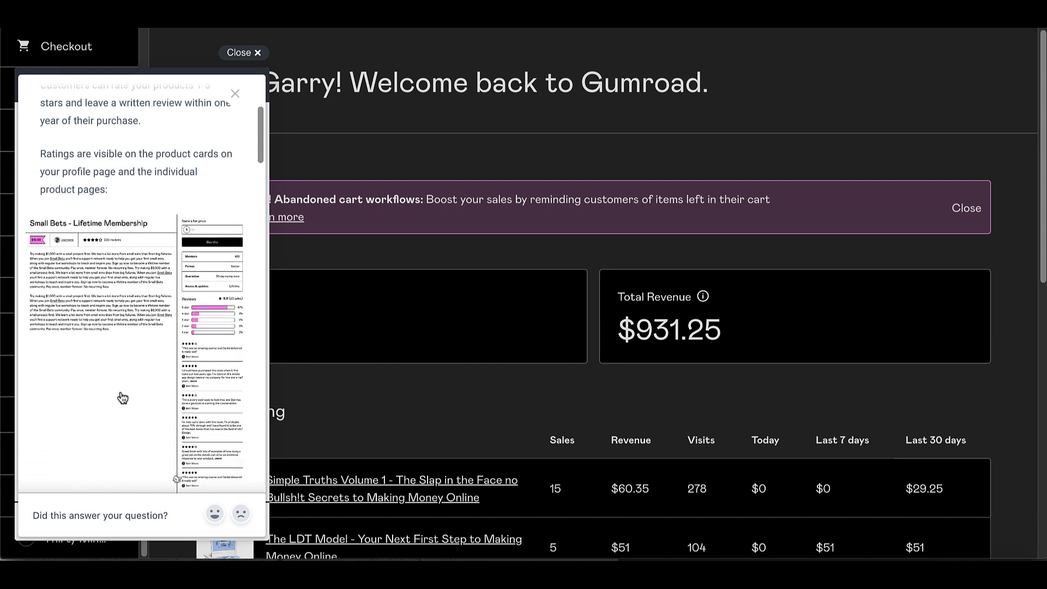
pyautogui.scroll(-2, 122, 393)
pyautogui.scroll(-2, 123, 397)
pyautogui.scroll(-3, 122, 398)
pyautogui.scroll(-3, 122, 398)
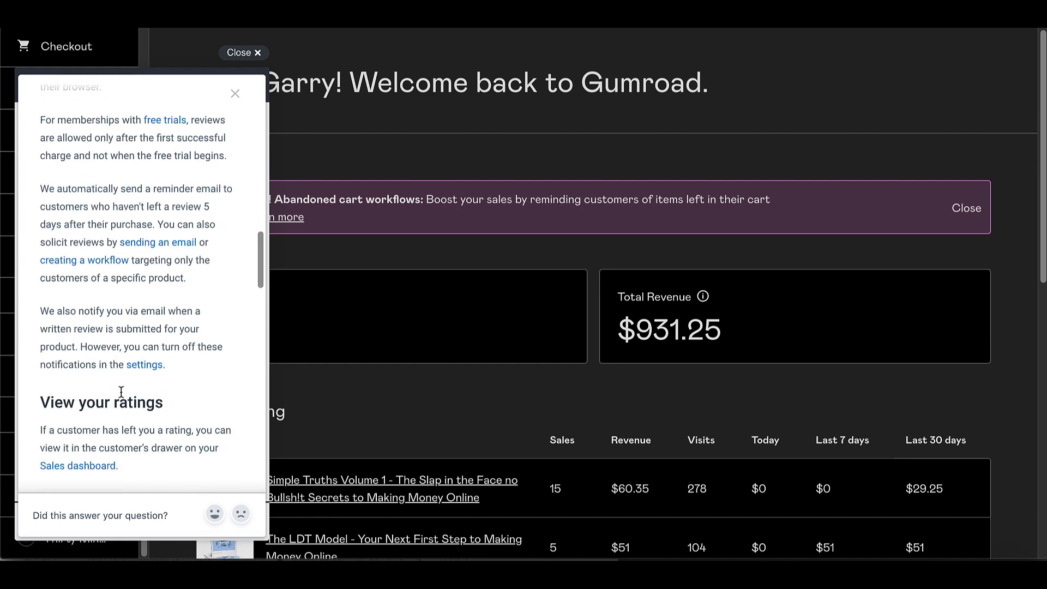
pyautogui.scroll(-3, 121, 398)
pyautogui.scroll(-2, 121, 398)
pyautogui.scroll(-3, 122, 398)
pyautogui.scroll(-3, 122, 398)
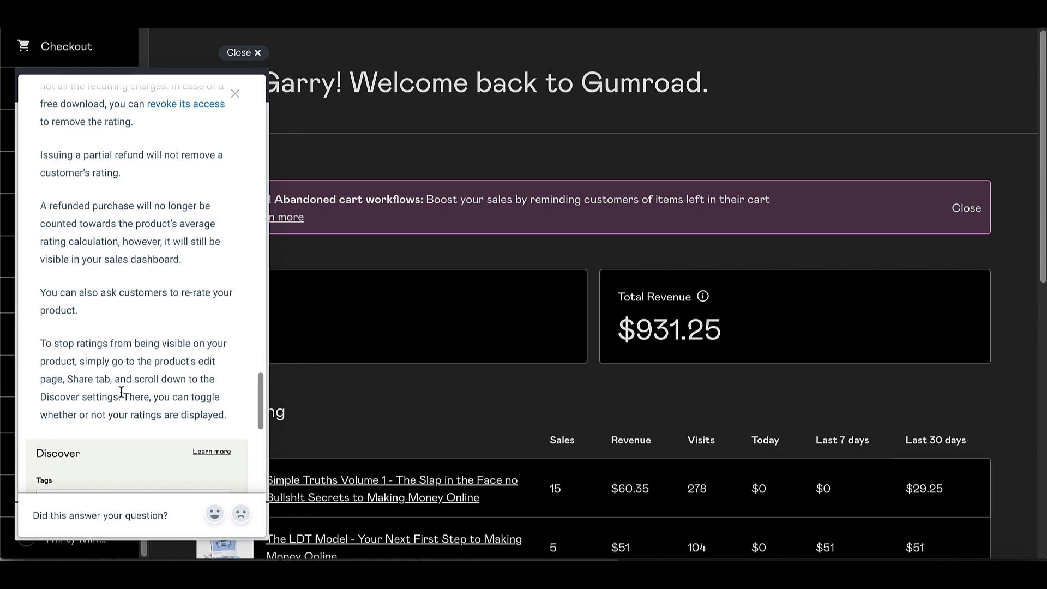
pyautogui.scroll(-3, 122, 398)
pyautogui.scroll(-3, 122, 398)
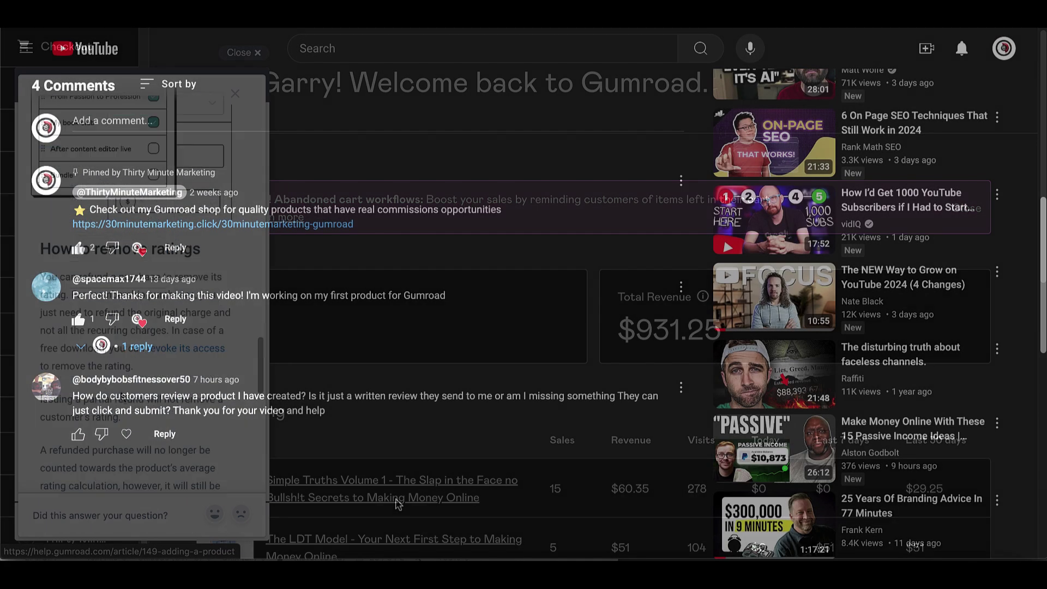
pyautogui.scroll(1, 394, 504)
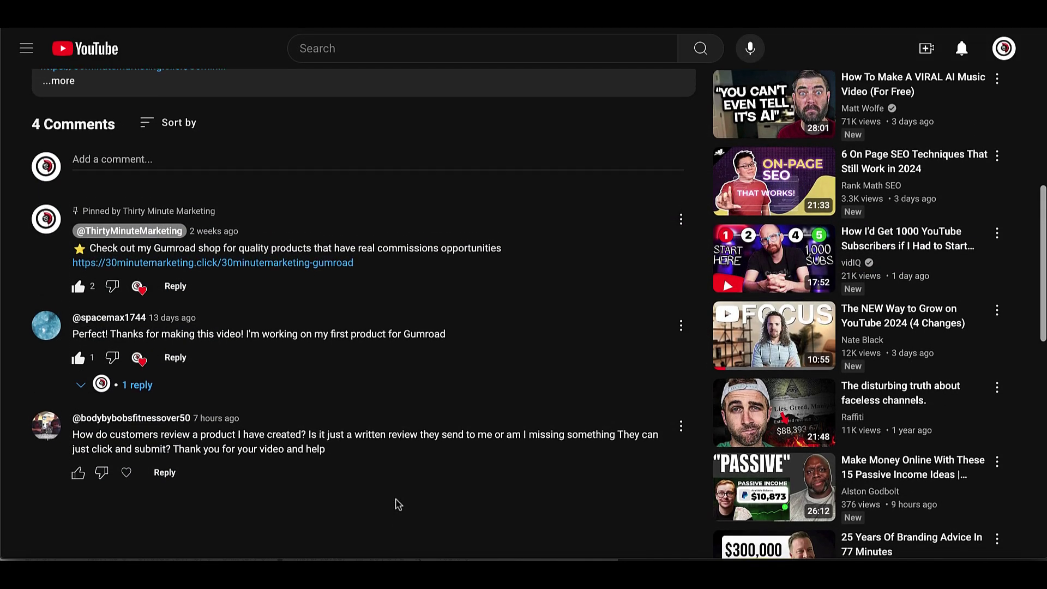
pyautogui.scroll(2, 395, 504)
pyautogui.scroll(2, 395, 504)
pyautogui.scroll(2, 395, 505)
pyautogui.scroll(1, 396, 504)
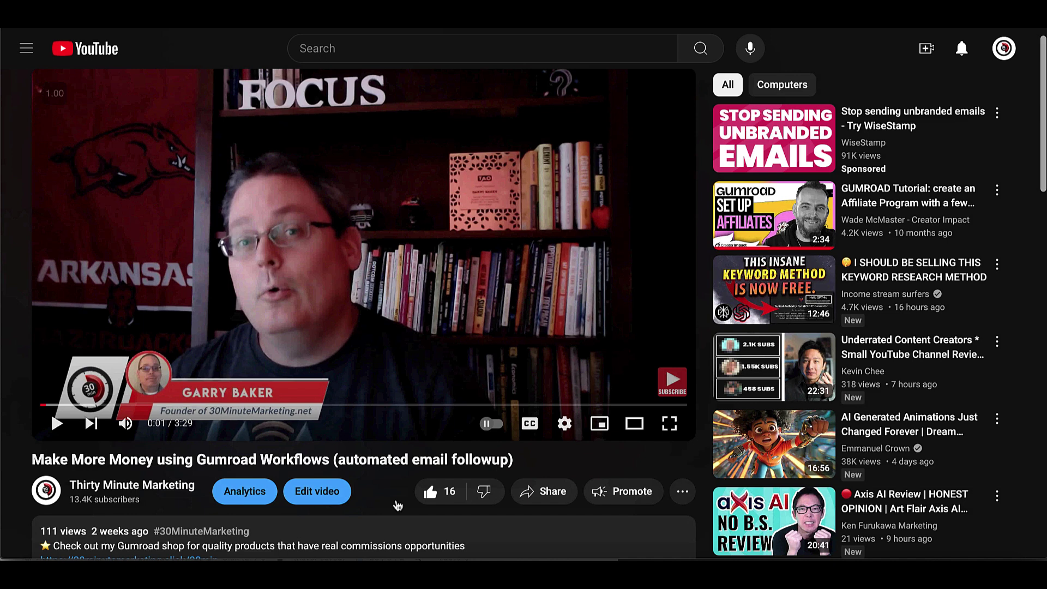
pyautogui.scroll(1, 395, 504)
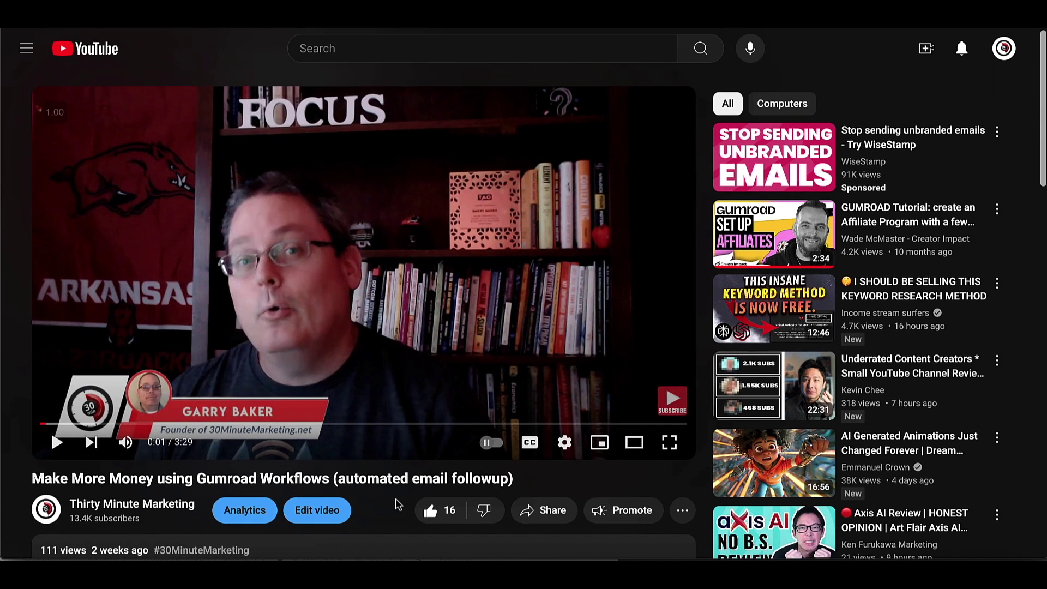